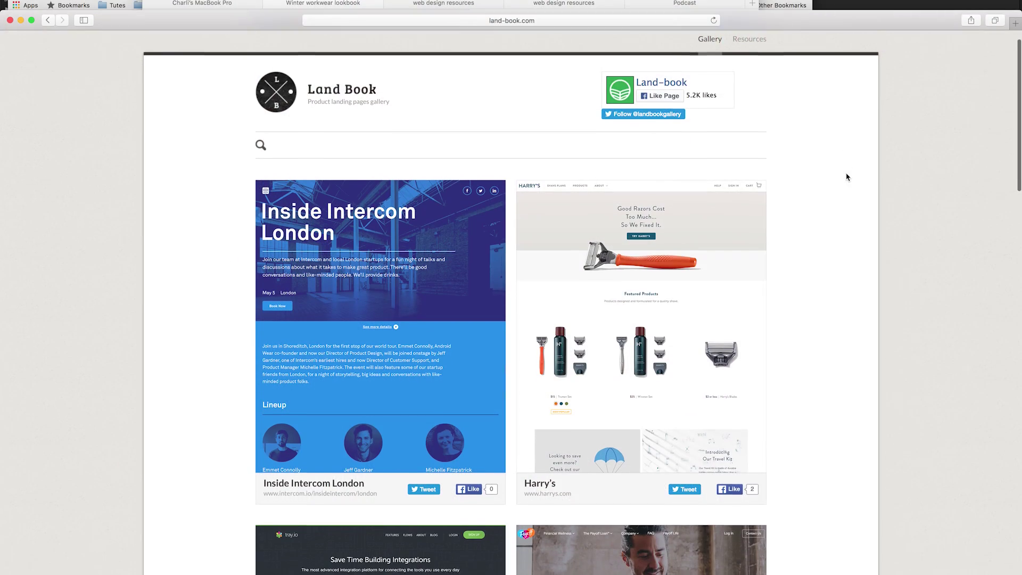
Step: Open Land Book's Envoy Passport example in a new tab and switch to it
{"action": "scroll", "coordinate": [847, 177], "scroll_direction": "down", "scroll_amount": 8}
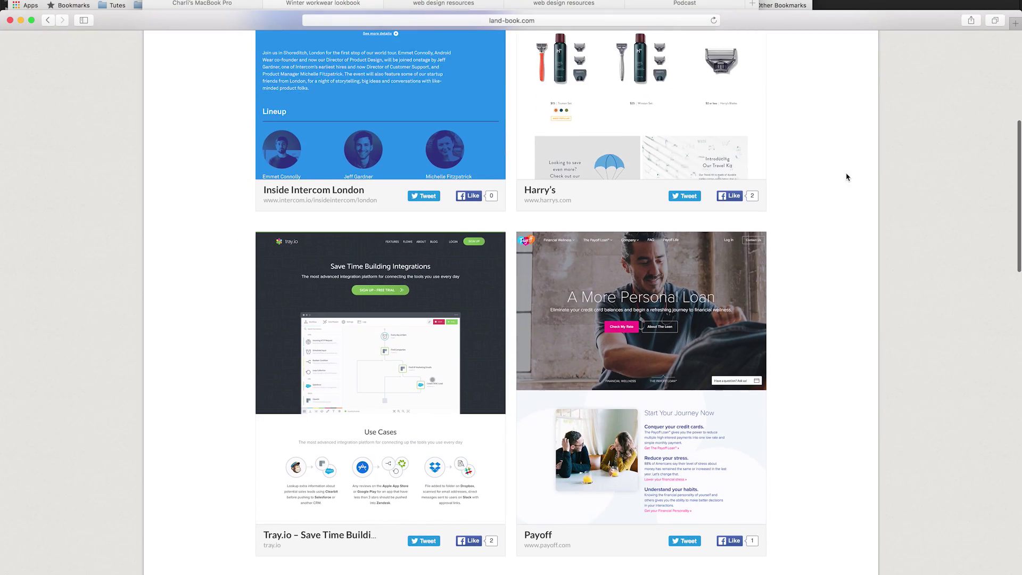
{"action": "scroll", "coordinate": [847, 177], "scroll_direction": "down", "scroll_amount": 6}
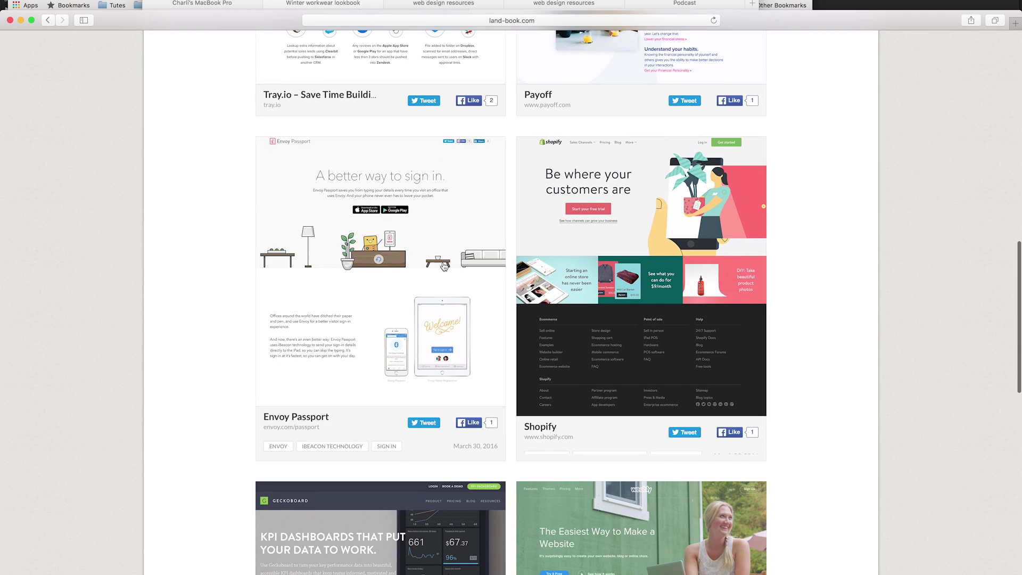
{"action": "left_click", "coordinate": [380, 293], "text": "super"}
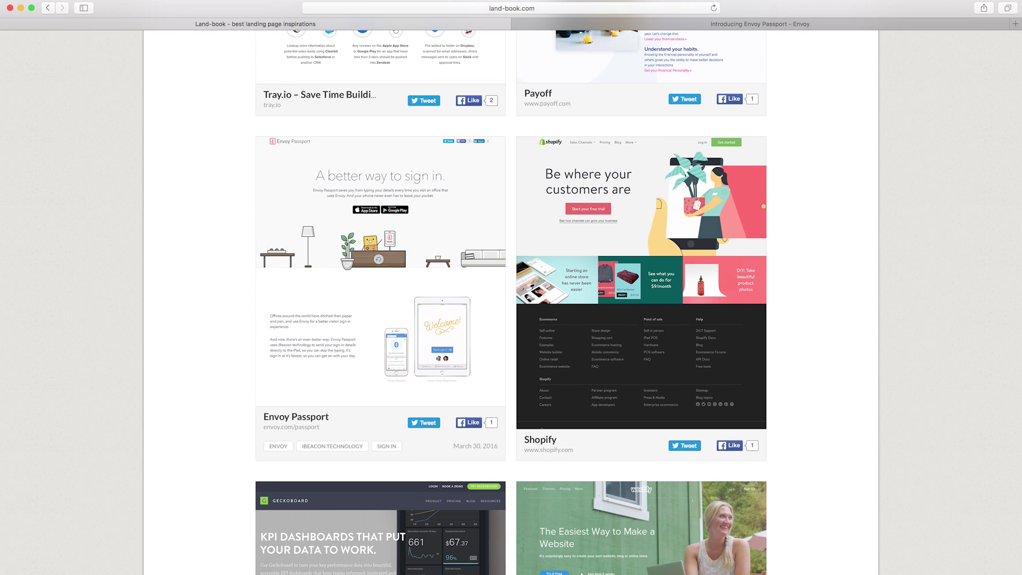
{"action": "left_click", "coordinate": [714, 24]}
Step: Scroll the Envoy Passport page down to its How it works steps
{"action": "scroll", "coordinate": [677, 262], "scroll_direction": "down", "scroll_amount": 7}
{"action": "scroll", "coordinate": [677, 262], "scroll_direction": "down", "scroll_amount": 3}
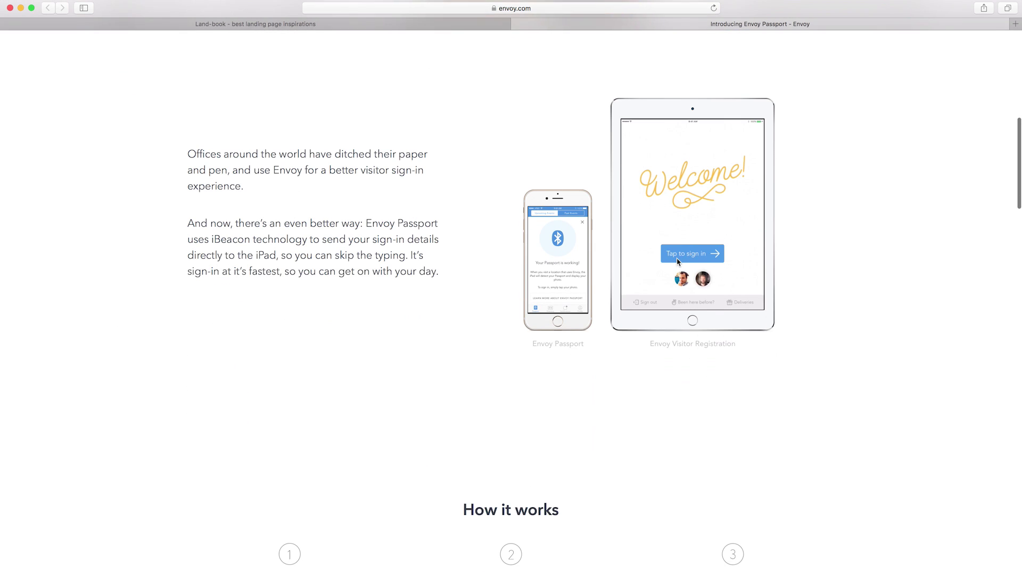
{"action": "right_click", "coordinate": [676, 254]}
{"action": "left_click", "coordinate": [610, 331]}
{"action": "scroll", "coordinate": [610, 331], "scroll_direction": "down", "scroll_amount": 7}
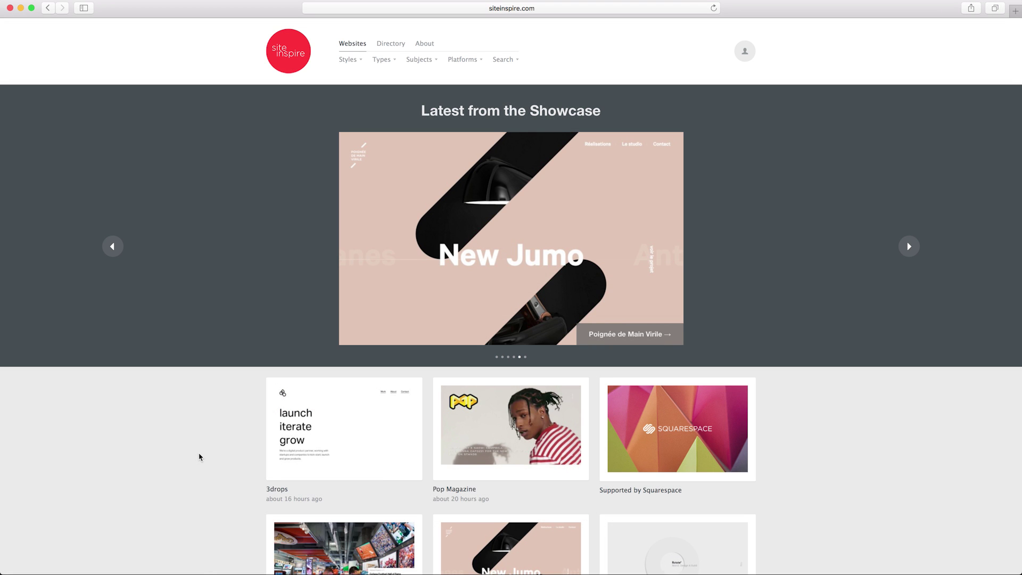
Step: Scroll siteInspire's recent-site thumbnails and open the StudioMH detail page
{"action": "scroll", "coordinate": [199, 456], "scroll_direction": "down", "scroll_amount": 7}
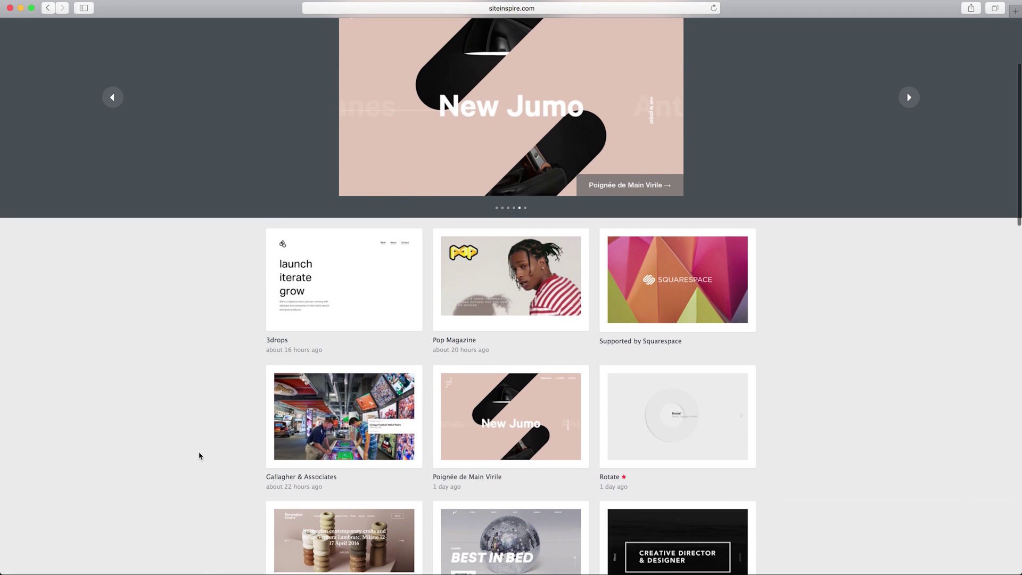
{"action": "scroll", "coordinate": [199, 456], "scroll_direction": "down", "scroll_amount": 6}
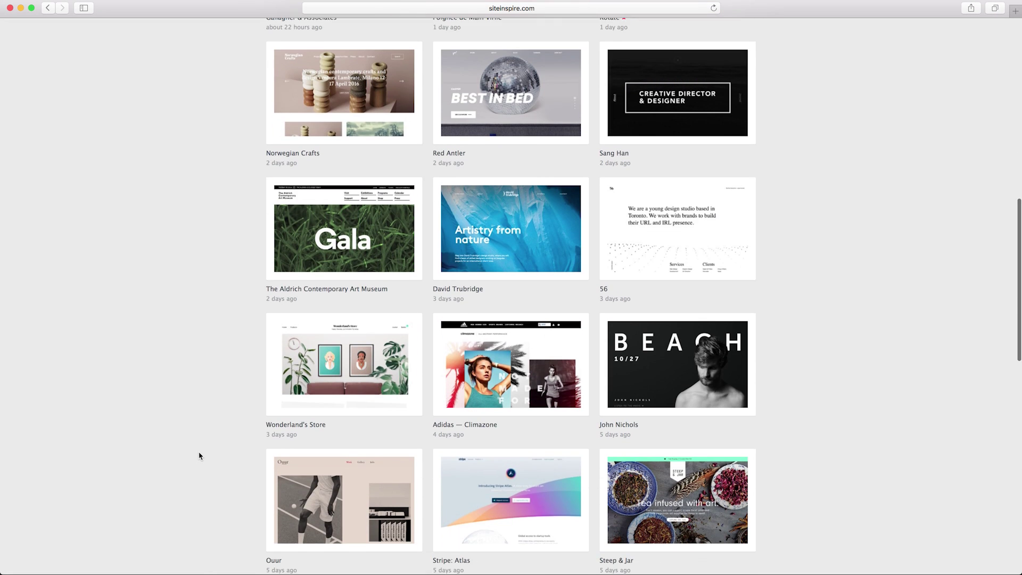
{"action": "scroll", "coordinate": [199, 456], "scroll_direction": "down", "scroll_amount": 3}
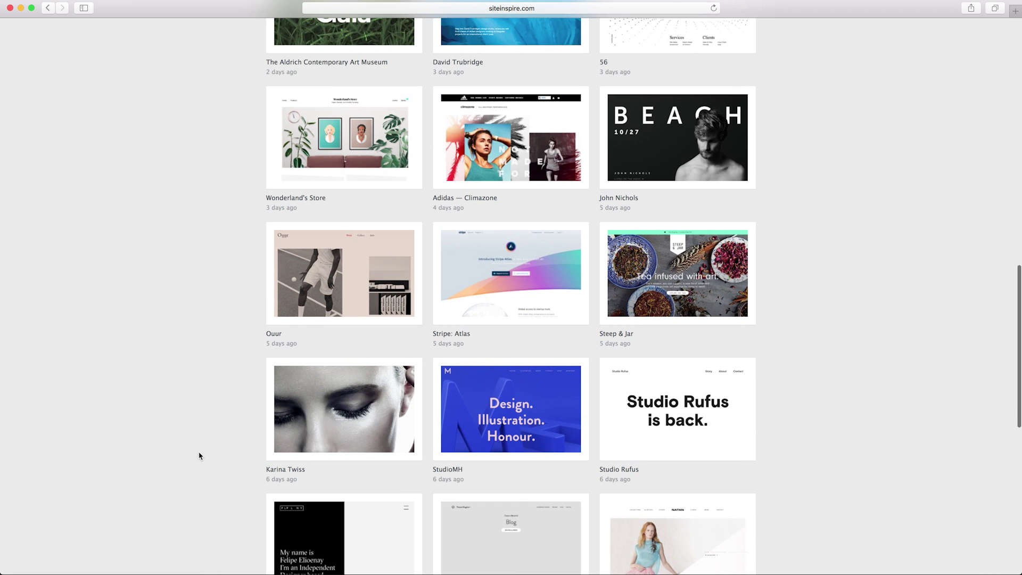
{"action": "scroll", "coordinate": [199, 456], "scroll_direction": "down", "scroll_amount": 3}
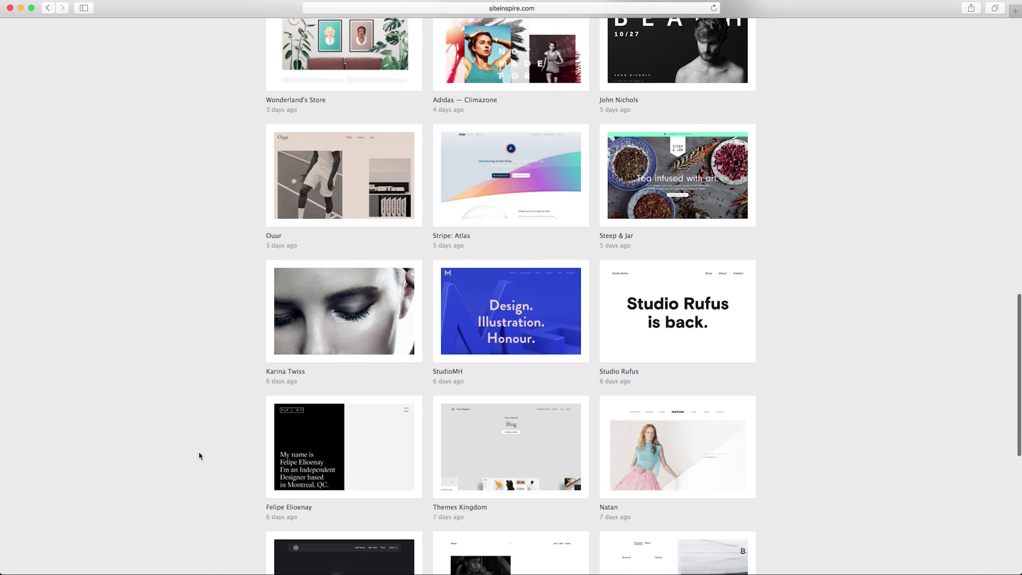
{"action": "scroll", "coordinate": [199, 456], "scroll_direction": "down", "scroll_amount": 1}
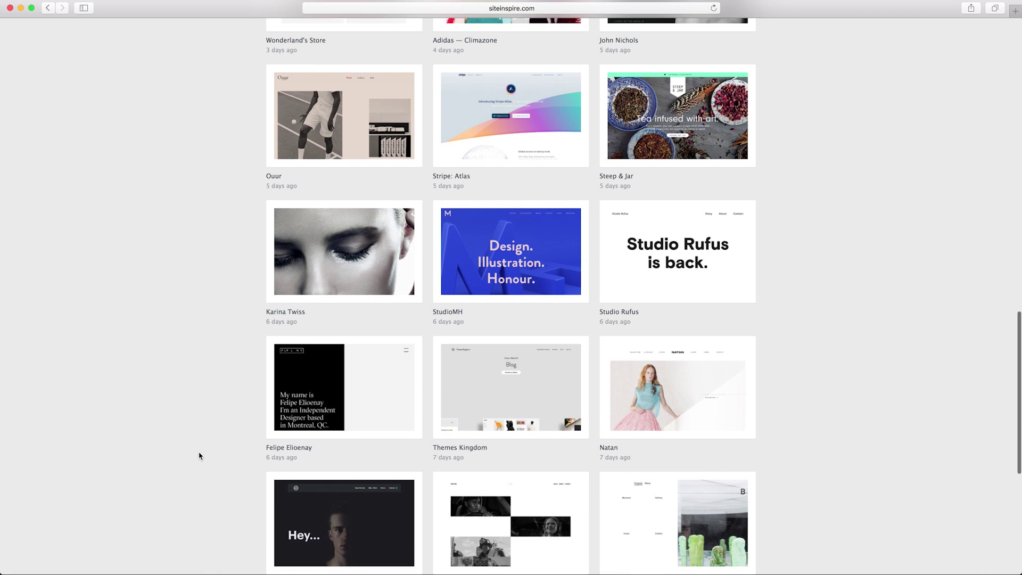
{"action": "left_click", "coordinate": [479, 289]}
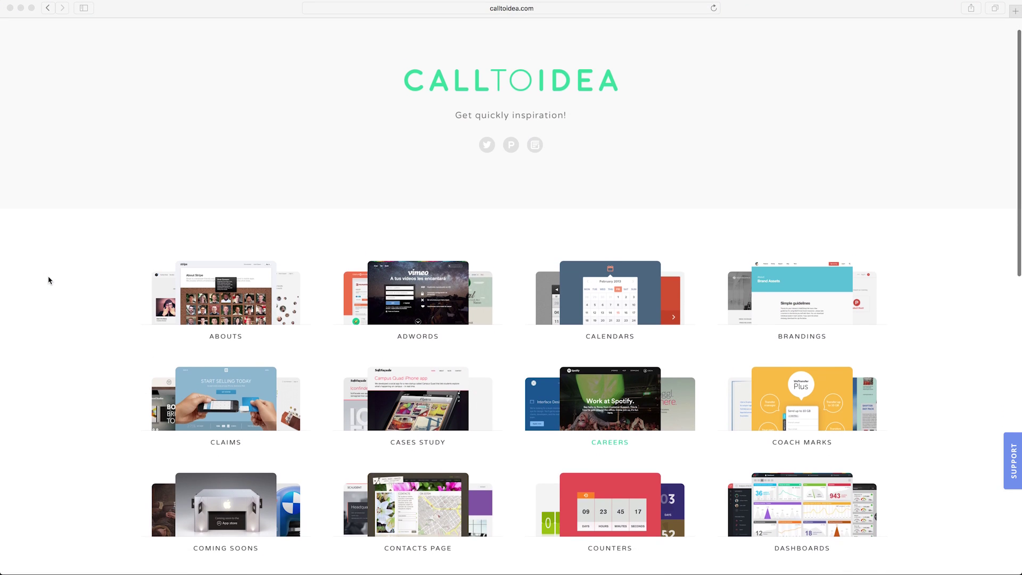
Step: Open Call to Idea's Forms category and browse its sign-up, payment and feedback designs
{"action": "scroll", "coordinate": [49, 280], "scroll_direction": "down", "scroll_amount": 5}
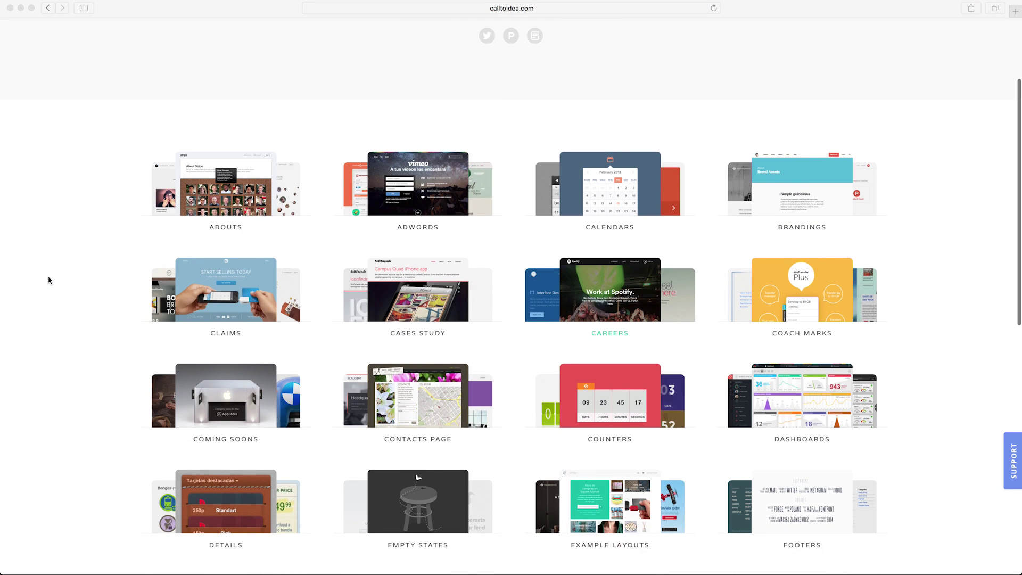
{"action": "scroll", "coordinate": [48, 280], "scroll_direction": "down", "scroll_amount": 5}
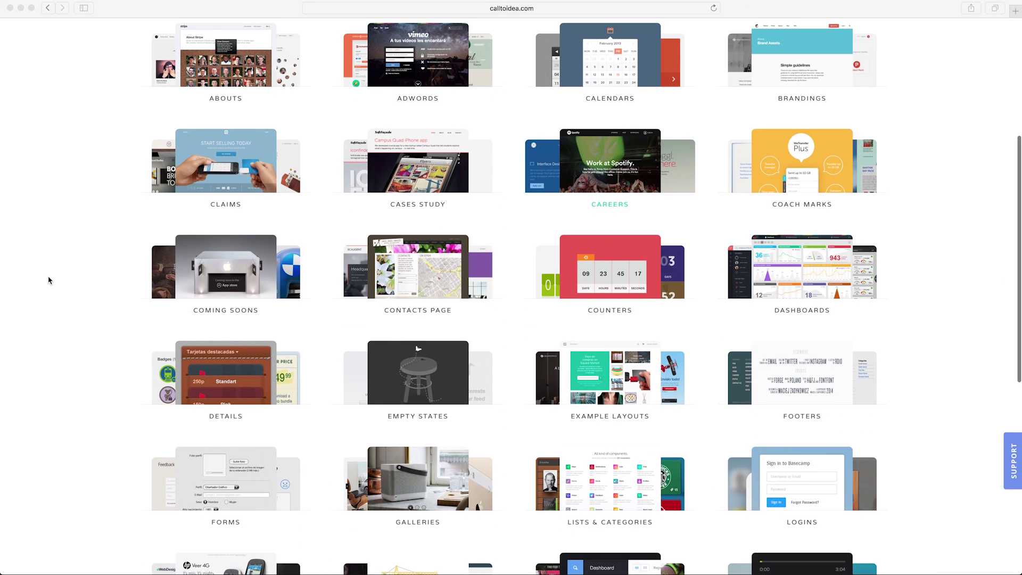
{"action": "scroll", "coordinate": [48, 280], "scroll_direction": "down", "scroll_amount": 5}
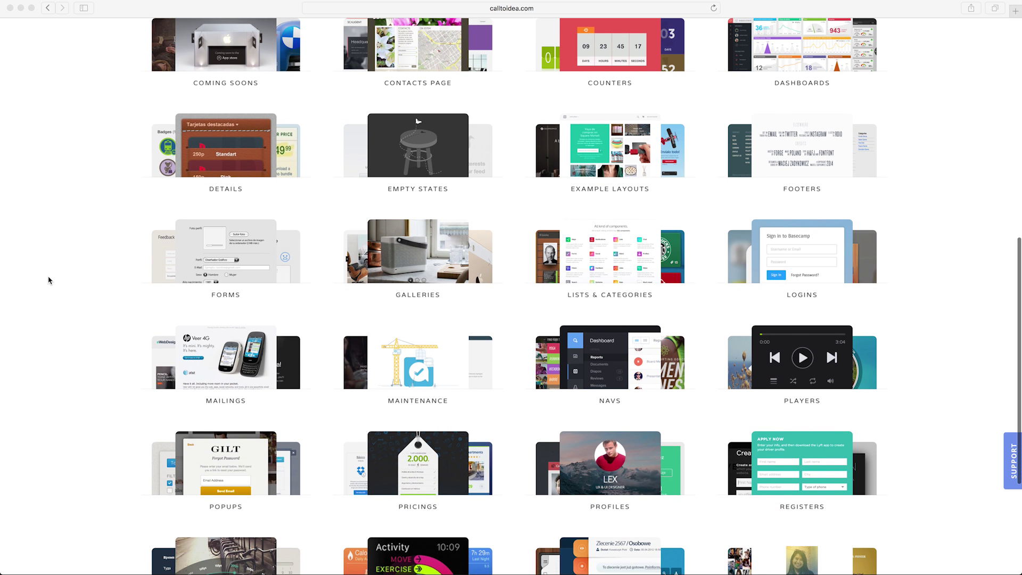
{"action": "left_click", "coordinate": [256, 266]}
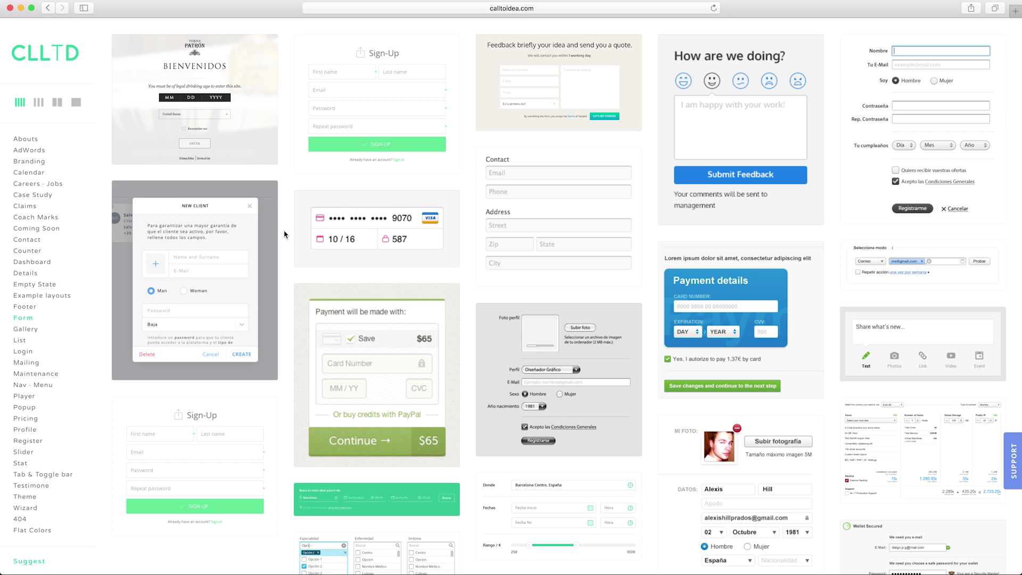
{"action": "scroll", "coordinate": [282, 232], "scroll_direction": "down", "scroll_amount": 4}
{"action": "scroll", "coordinate": [284, 235], "scroll_direction": "down", "scroll_amount": 2}
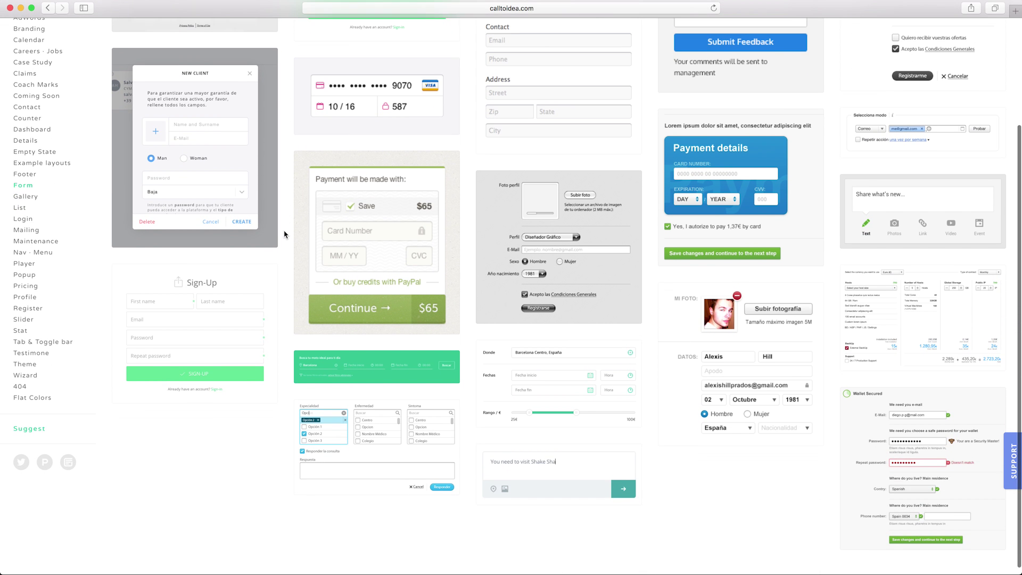
{"action": "scroll", "coordinate": [284, 234], "scroll_direction": "down", "scroll_amount": 1}
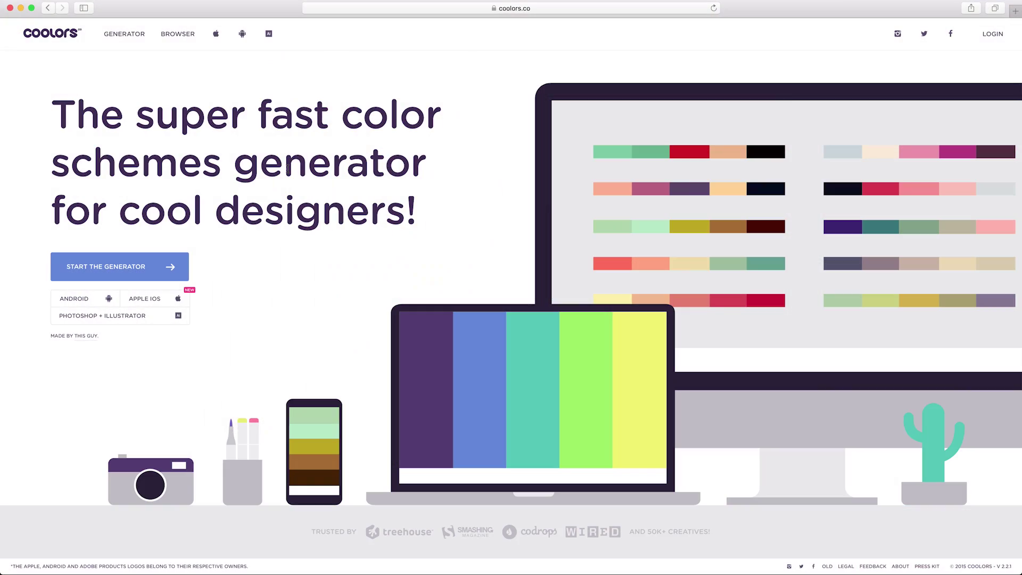
Step: Start the Coolors generator and cycle through several random five-colour palettes
{"action": "left_click", "coordinate": [140, 269]}
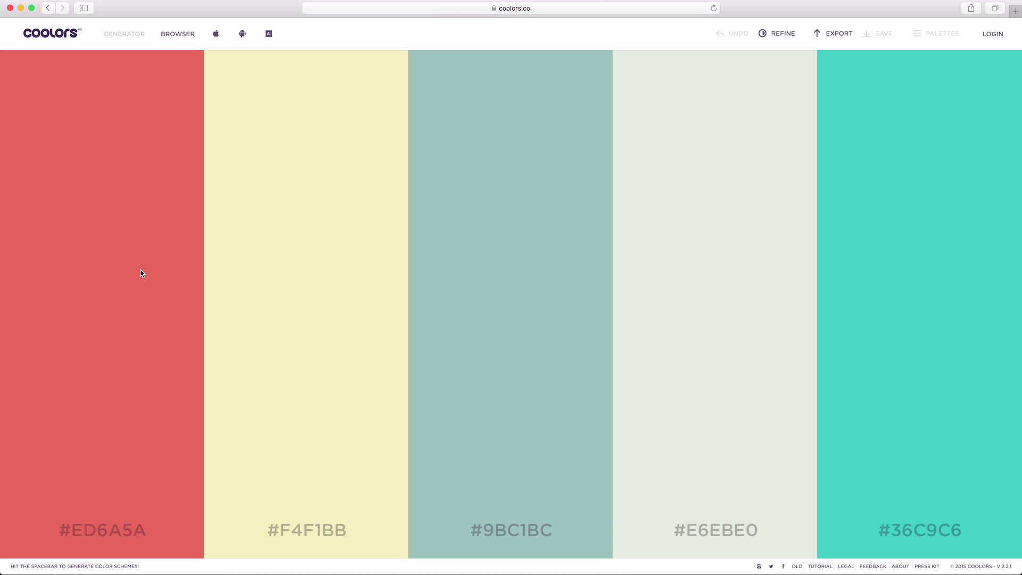
{"action": "mouse_move", "coordinate": [425, 364]}
{"action": "key", "text": "space"}
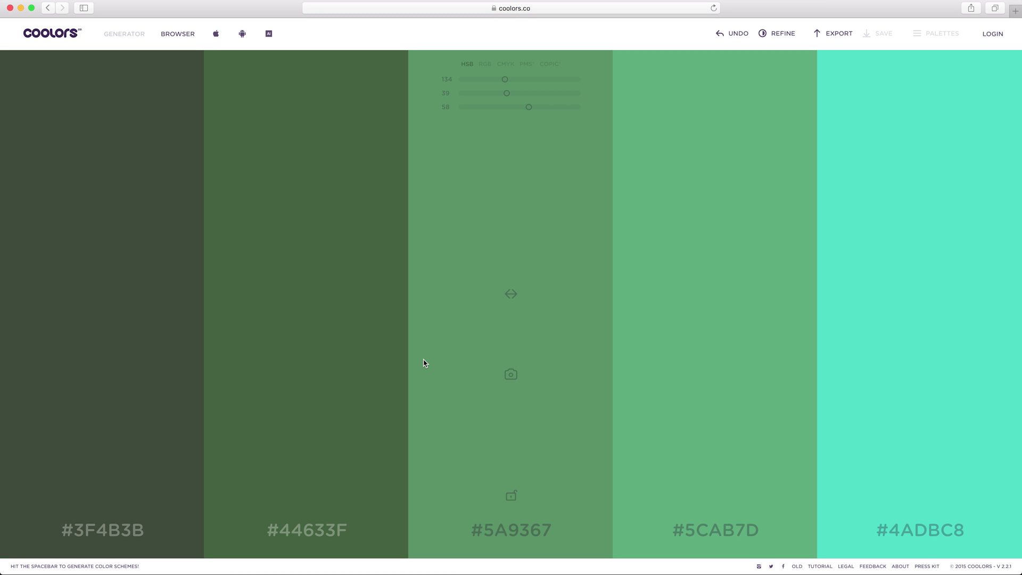
{"action": "key", "text": "space"}
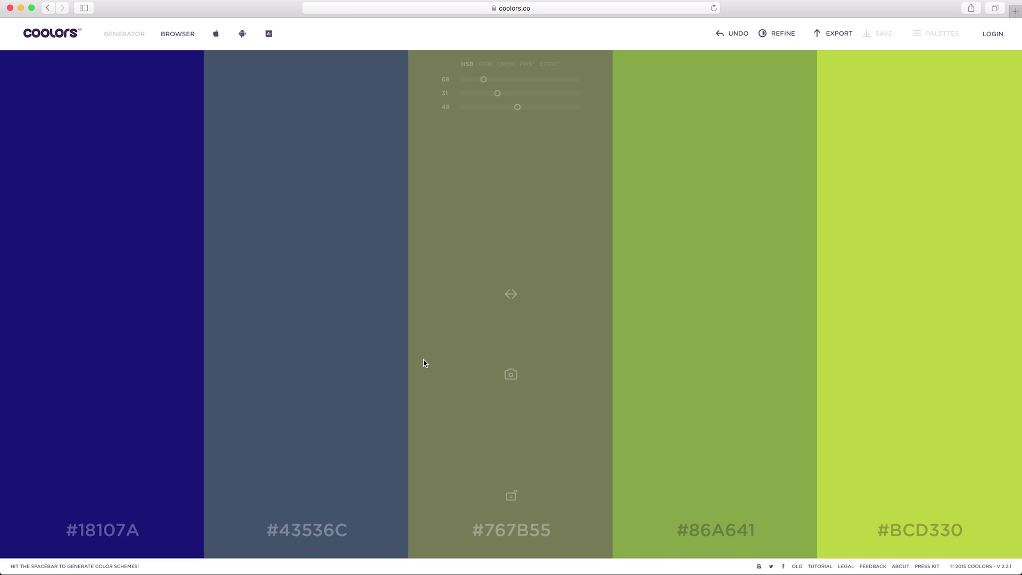
{"action": "key", "text": "space"}
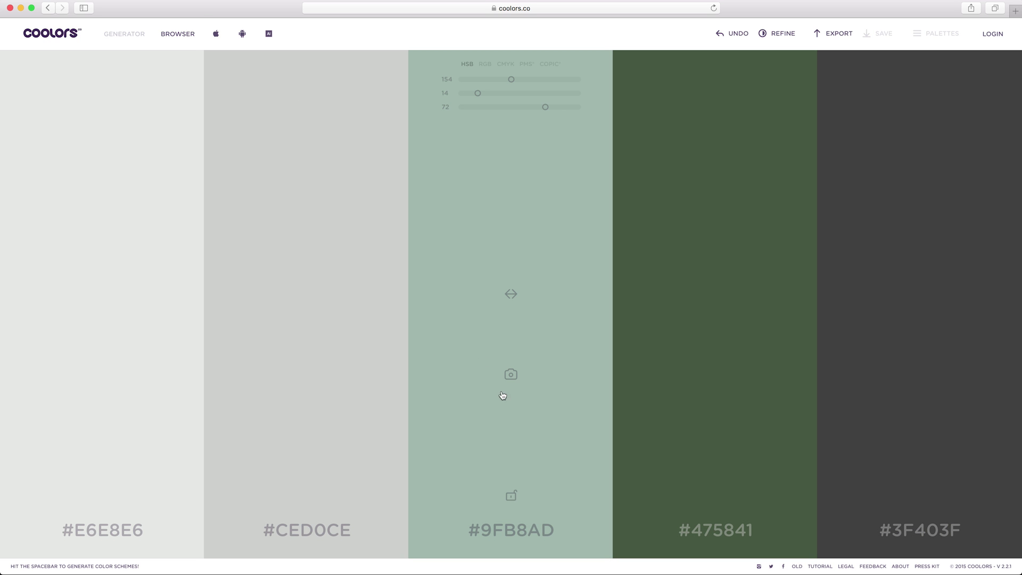
Step: Lock #9FB8AD and #3D4547 and regenerate the other three colours
{"action": "left_click", "coordinate": [512, 497]}
{"action": "key", "text": "space"}
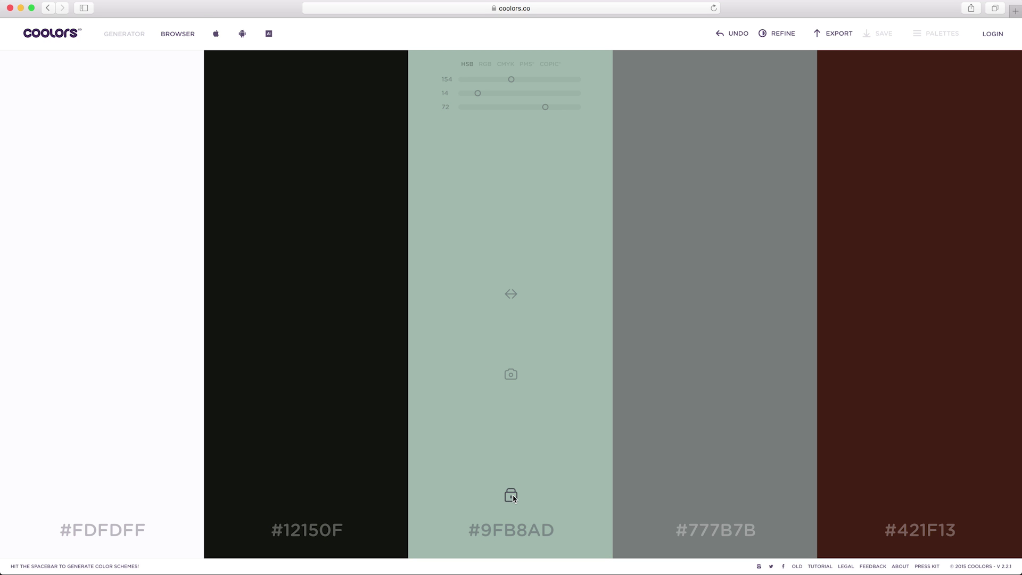
{"action": "key", "text": "space"}
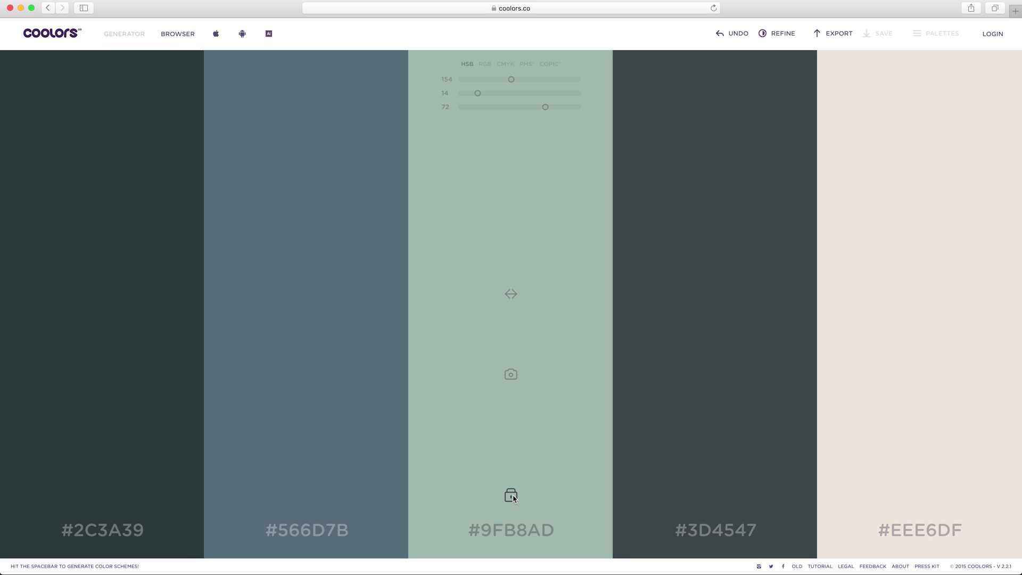
{"action": "left_click", "coordinate": [713, 496]}
{"action": "key", "text": "space"}
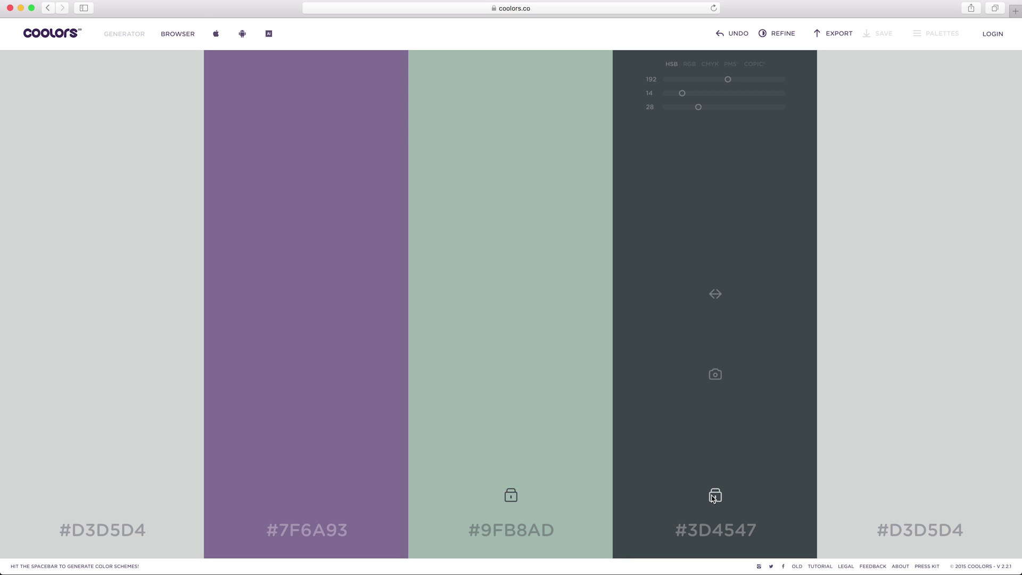
{"action": "key", "text": "space"}
{"action": "key", "text": "space"}
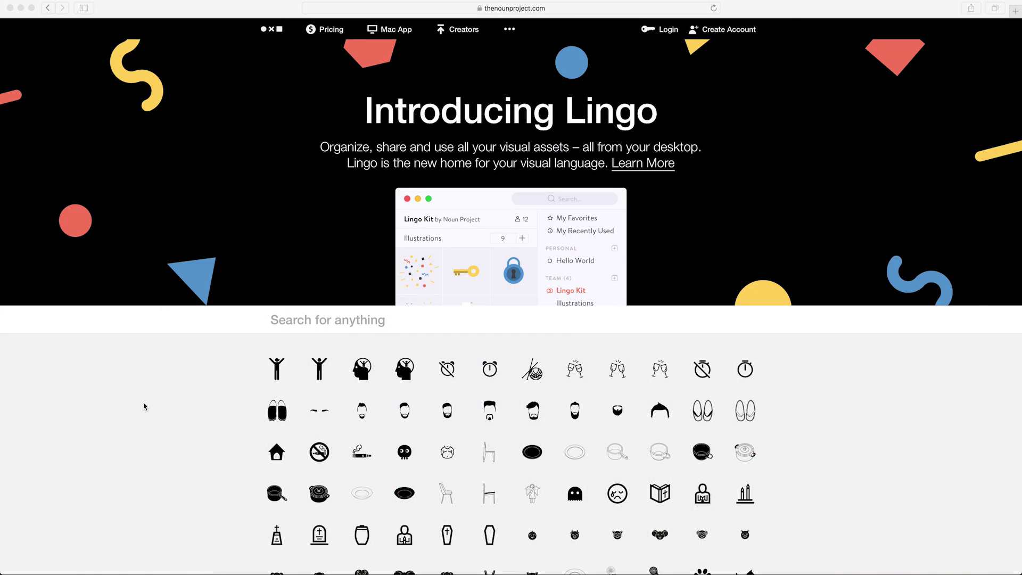
Step: Search The Noun Project for 'torch' icons
{"action": "scroll", "coordinate": [144, 406], "scroll_direction": "down", "scroll_amount": 5}
{"action": "scroll", "coordinate": [144, 406], "scroll_direction": "down", "scroll_amount": 3}
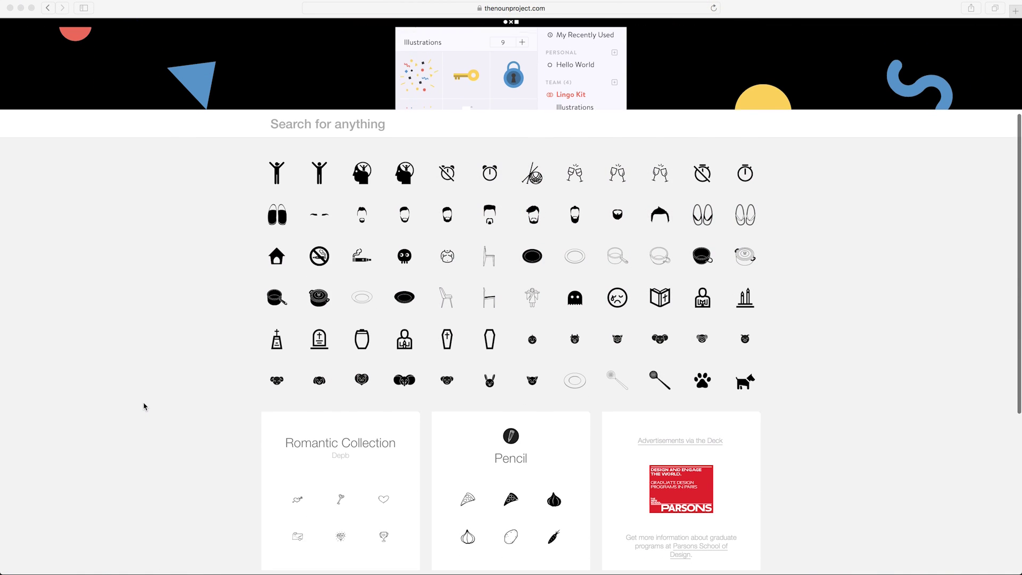
{"action": "left_click", "coordinate": [337, 123]}
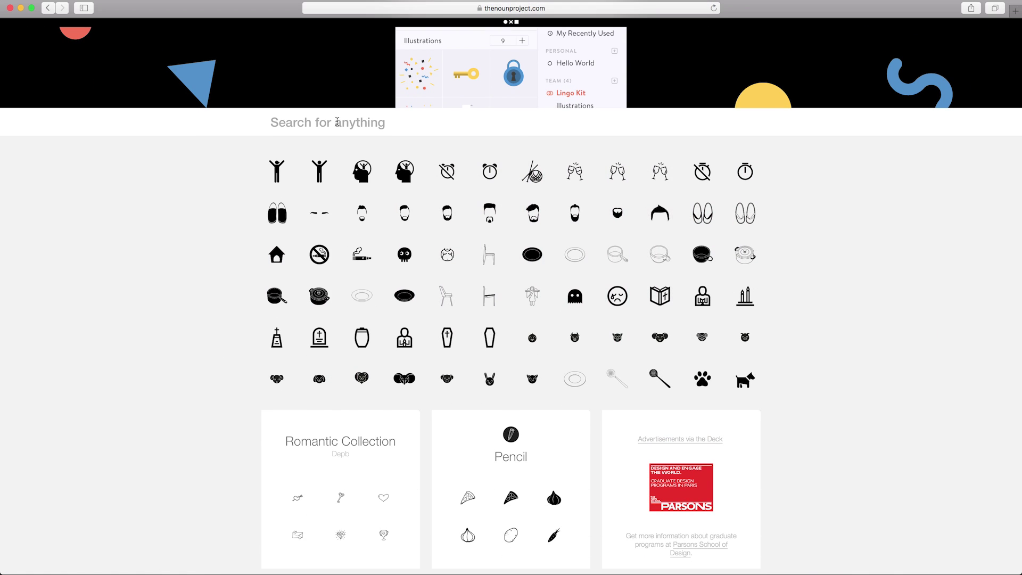
{"action": "type", "text": "tor"}
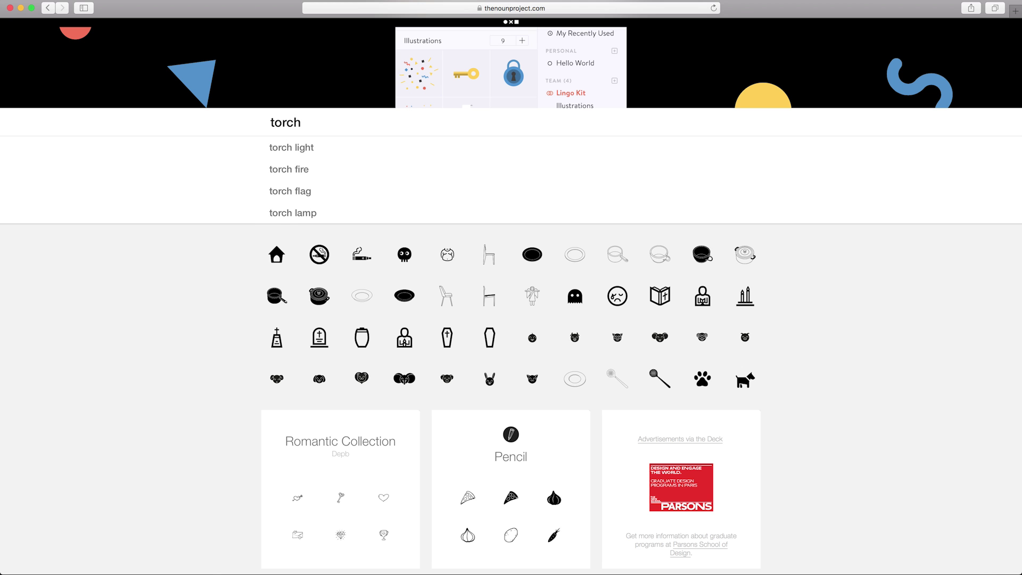
{"action": "type", "text": "ch"}
{"action": "key", "text": "Return"}
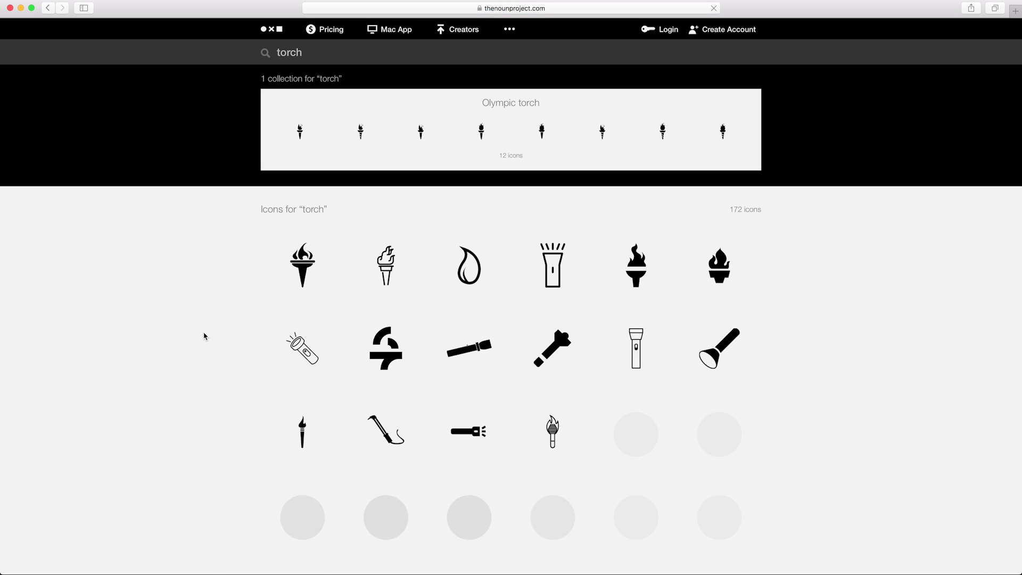
Step: Open the details panel of the outline Flashlight icon from the results
{"action": "scroll", "coordinate": [204, 336], "scroll_direction": "down", "scroll_amount": 8}
{"action": "scroll", "coordinate": [204, 336], "scroll_direction": "down", "scroll_amount": 5}
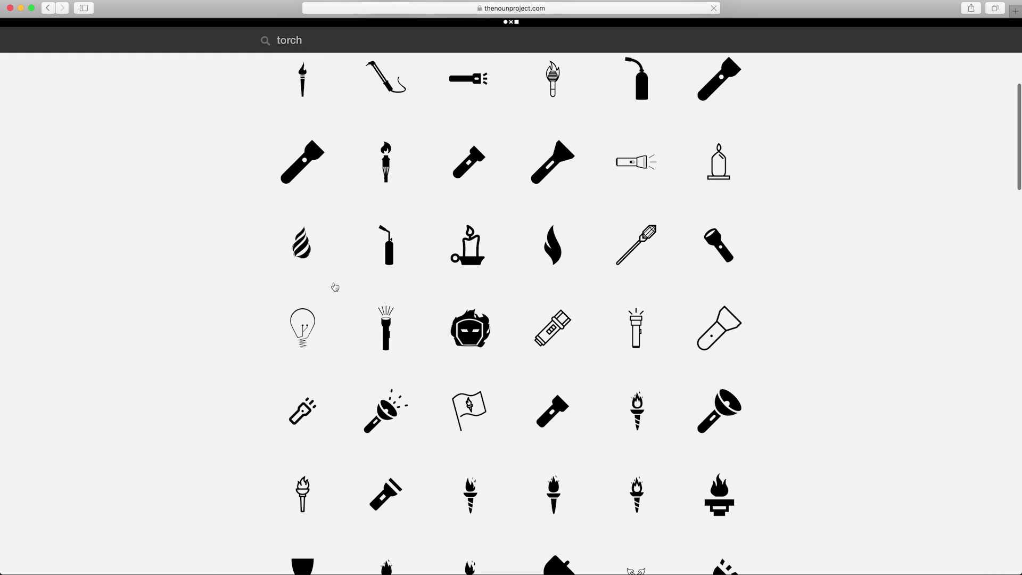
{"action": "left_click", "coordinate": [389, 333]}
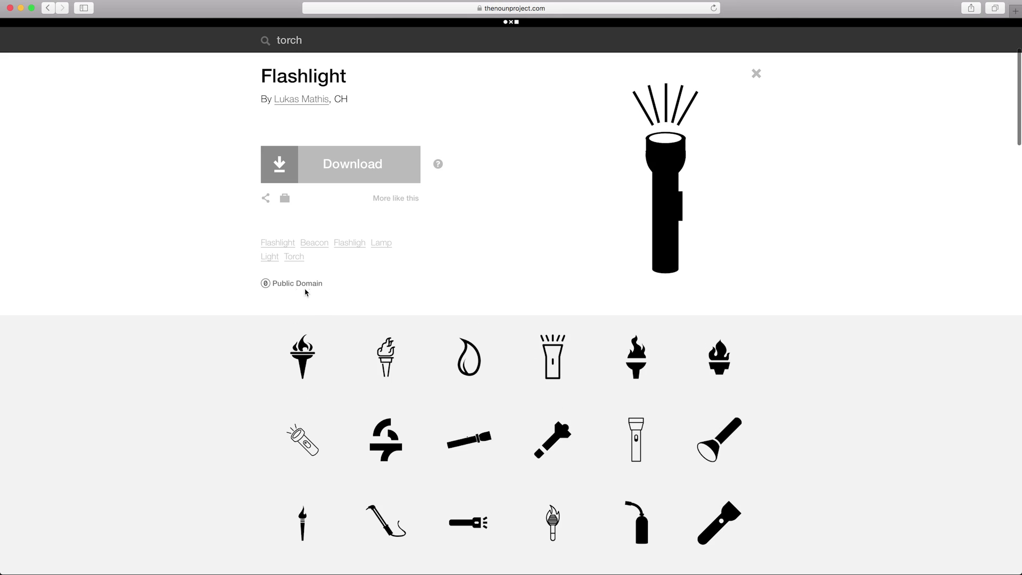
{"action": "left_click", "coordinate": [322, 443]}
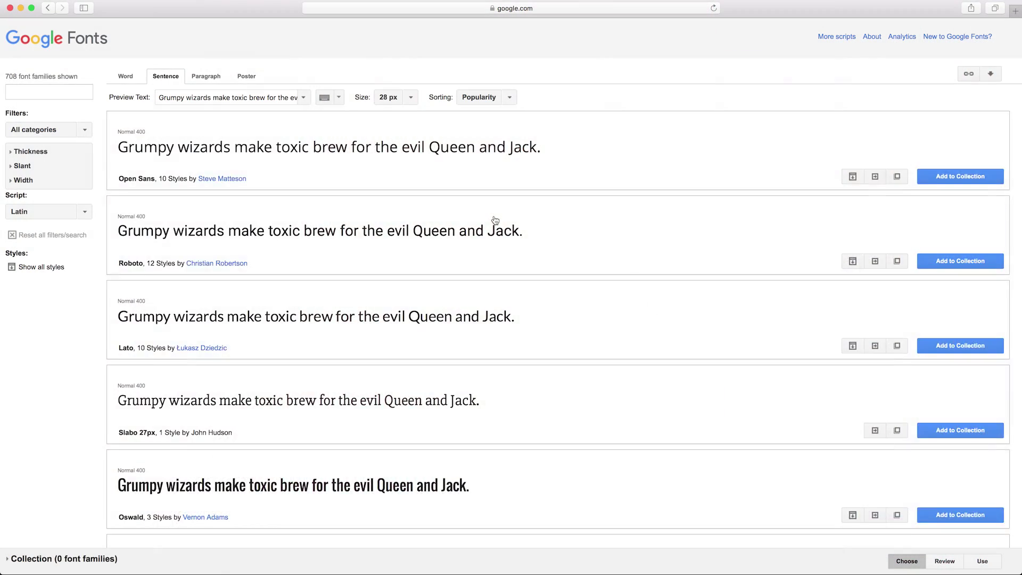
{"action": "scroll", "coordinate": [493, 228], "scroll_direction": "down", "scroll_amount": 5}
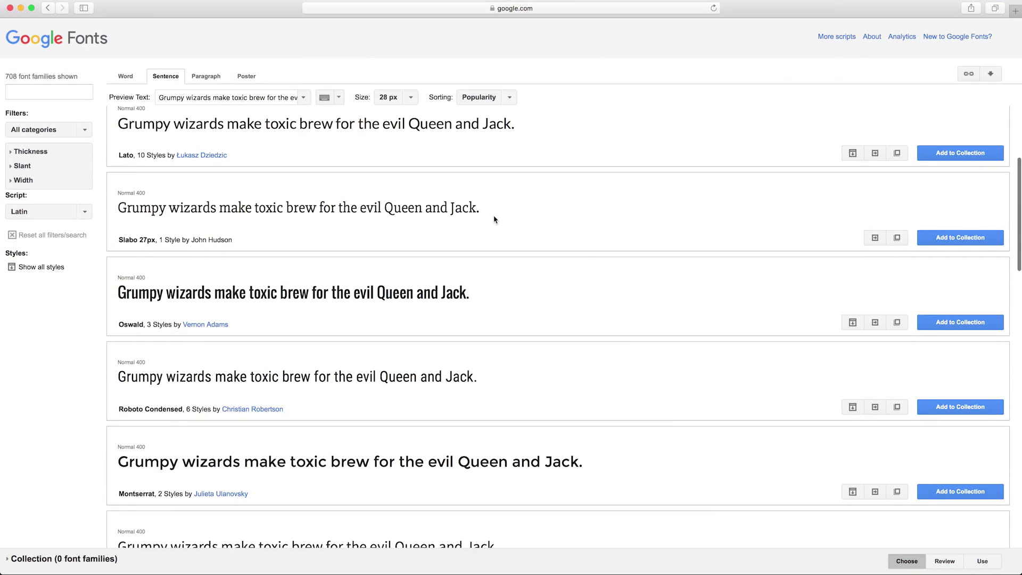
{"action": "scroll", "coordinate": [494, 219], "scroll_direction": "down", "scroll_amount": 5}
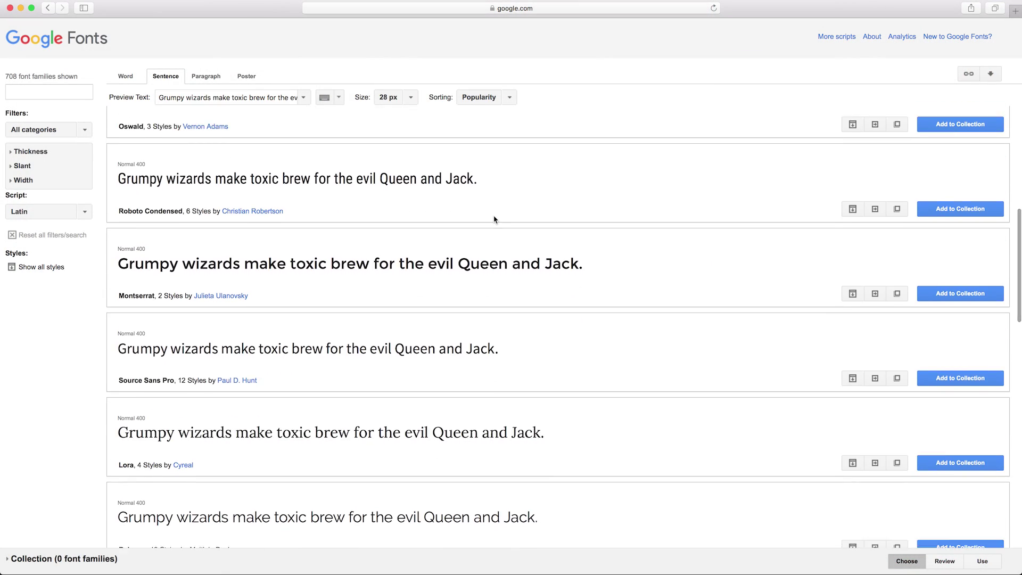
{"action": "scroll", "coordinate": [494, 219], "scroll_direction": "down", "scroll_amount": 2}
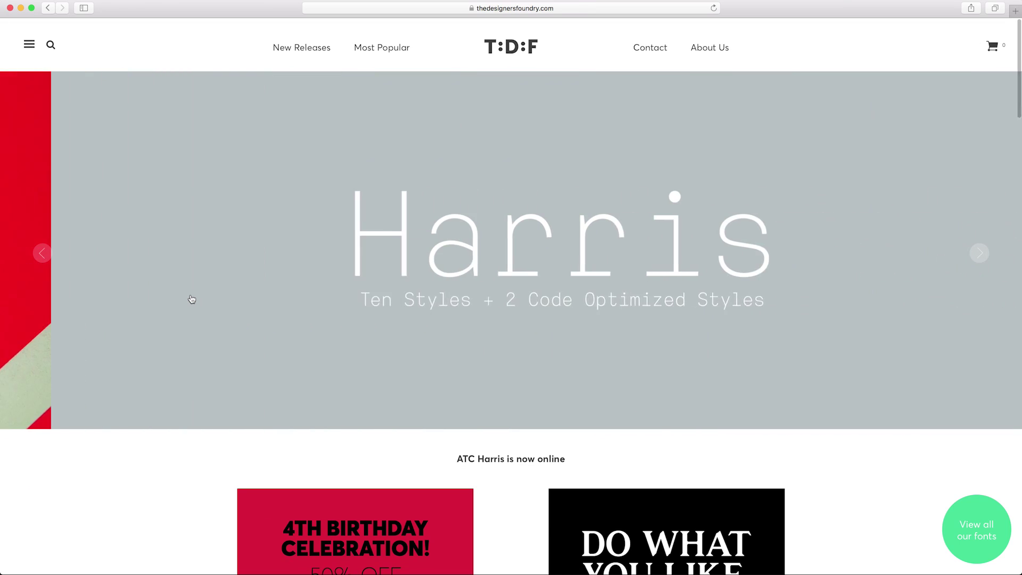
Step: Open the Averta Standard font page from The Designers Foundry's homepage font list
{"action": "scroll", "coordinate": [192, 299], "scroll_direction": "down", "scroll_amount": 15}
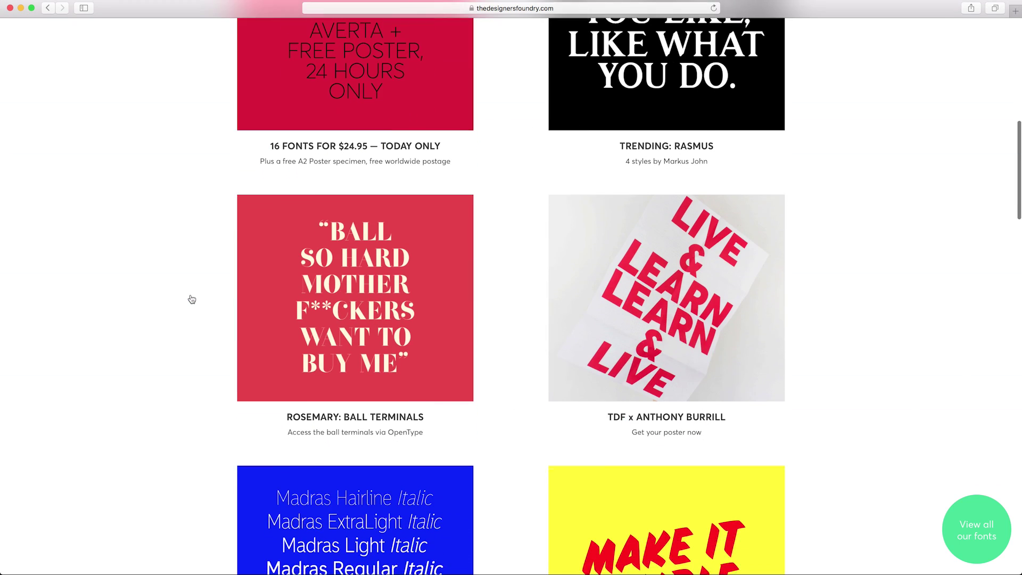
{"action": "scroll", "coordinate": [191, 298], "scroll_direction": "down", "scroll_amount": 15}
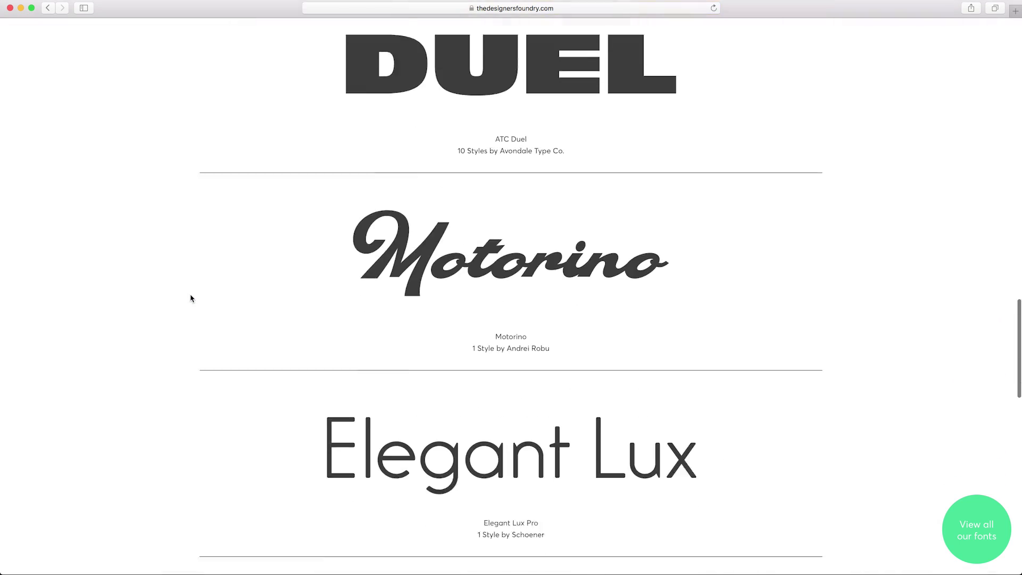
{"action": "scroll", "coordinate": [192, 298], "scroll_direction": "down", "scroll_amount": 9}
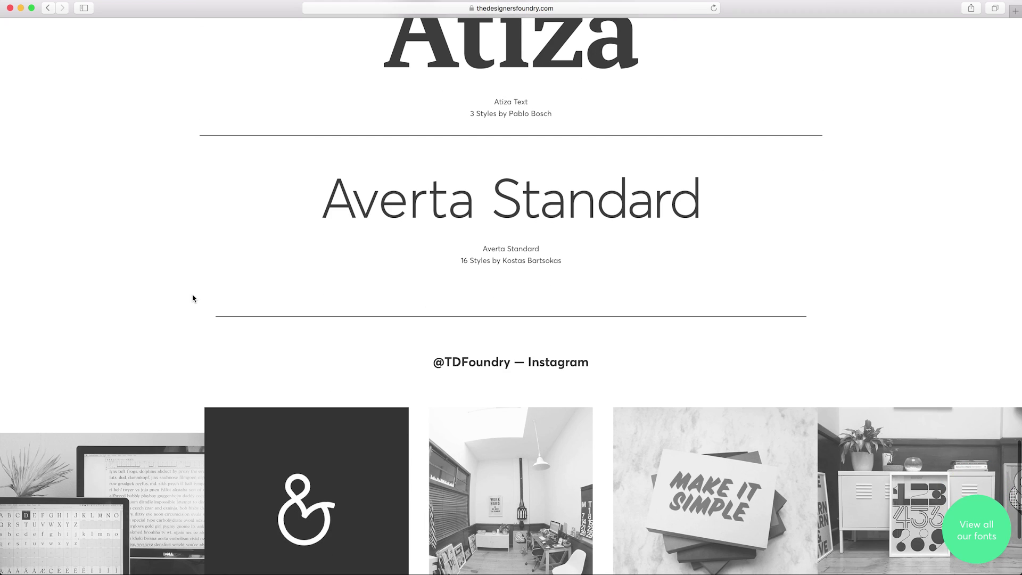
{"action": "left_click", "coordinate": [413, 198]}
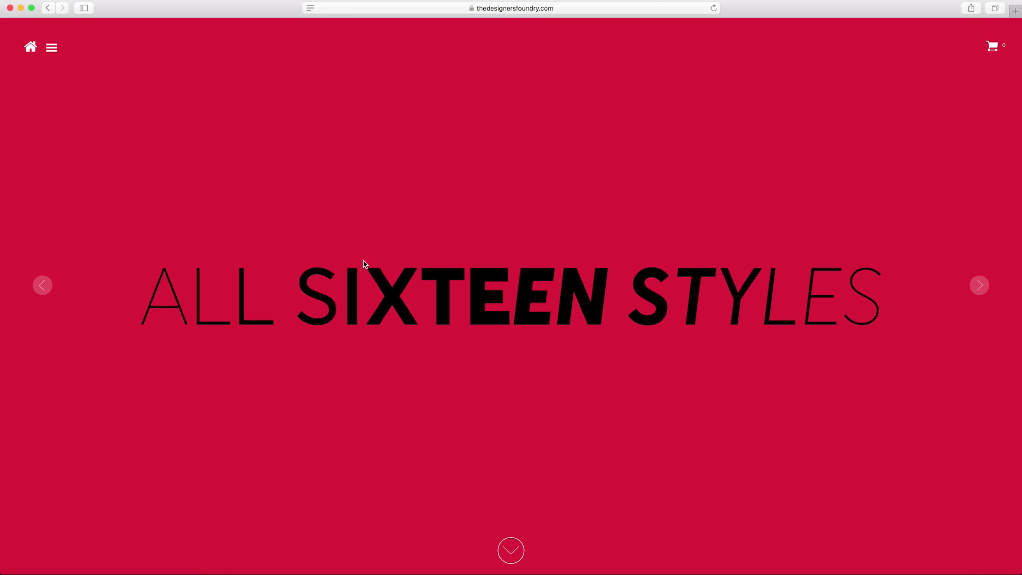
{"action": "scroll", "coordinate": [359, 269], "scroll_direction": "down", "scroll_amount": 6}
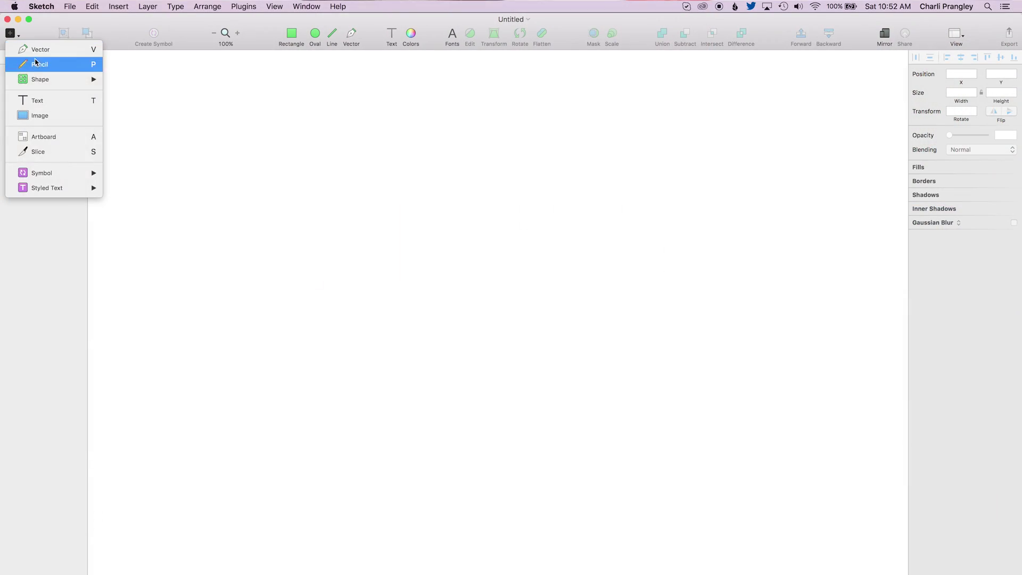
Step: Add a 1024×1024 Desktop artboard from the responsive web design presets
{"action": "left_click", "coordinate": [46, 142]}
{"action": "left_click", "coordinate": [915, 210]}
{"action": "left_click", "coordinate": [931, 238]}
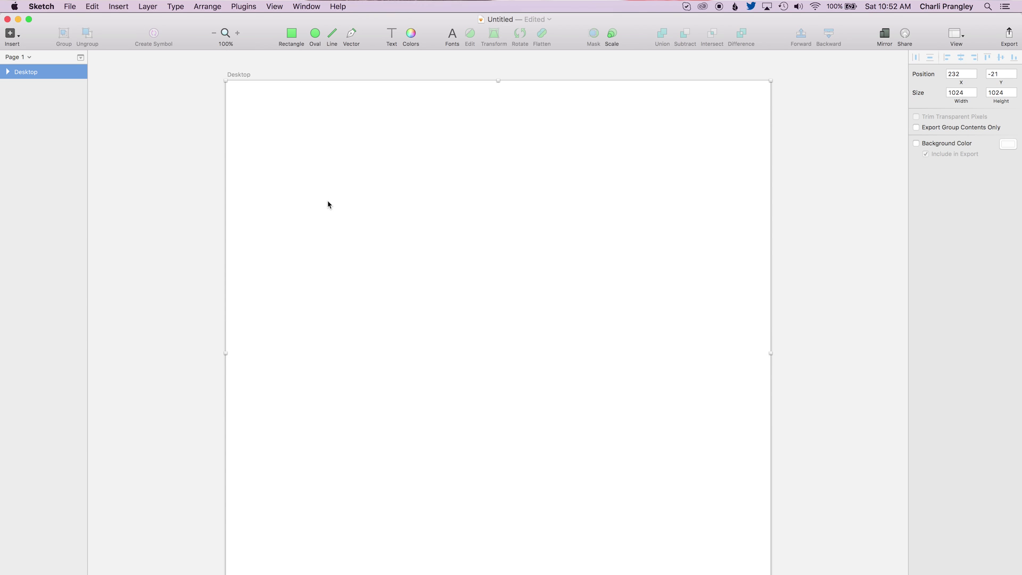
Step: Draw a borderless header bar with a small rectangle inside, and show the column layout grid
{"action": "left_click", "coordinate": [291, 34]}
{"action": "left_click_drag", "start_coordinate": [226, 81], "coordinate": [770, 117]}
{"action": "left_click", "coordinate": [915, 264]}
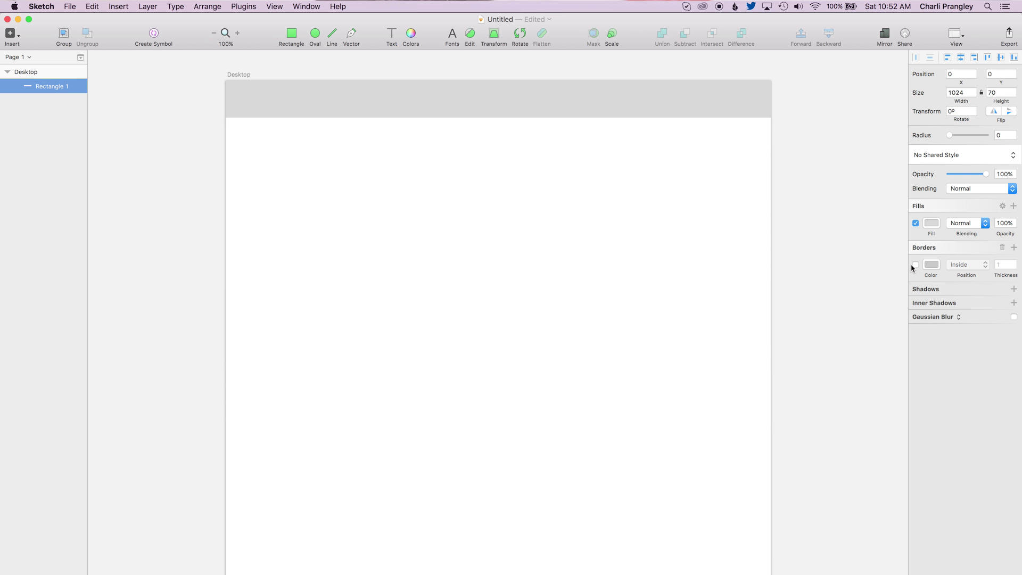
{"action": "left_click_drag", "start_coordinate": [314, 107], "coordinate": [314, 106]}
{"action": "key", "text": "ctrl+l"}
{"action": "left_click", "coordinate": [245, 96]}
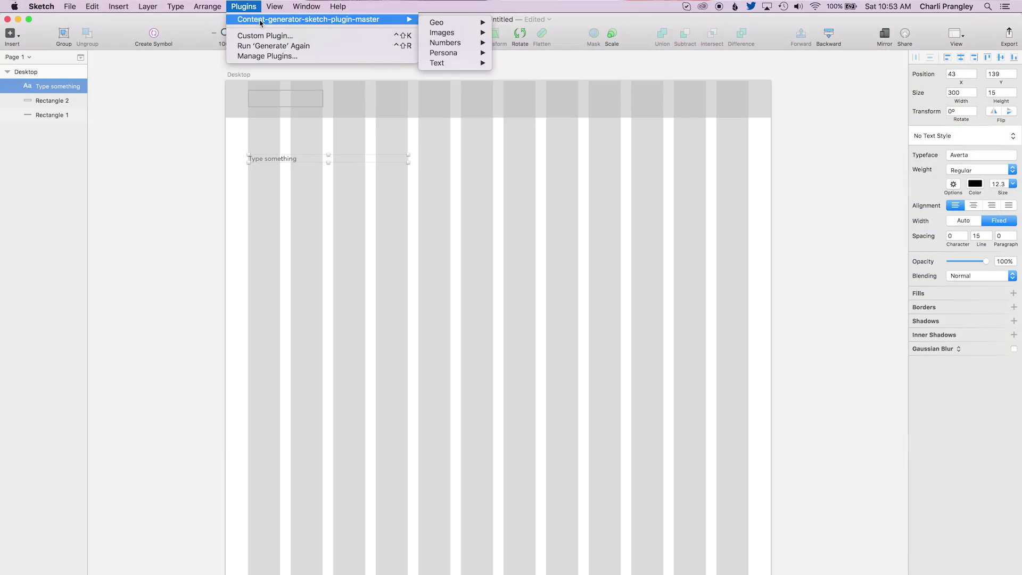
Step: Fill the text layer with Hipsum dummy text via the Content generator plugin
{"action": "mouse_move", "coordinate": [436, 63]}
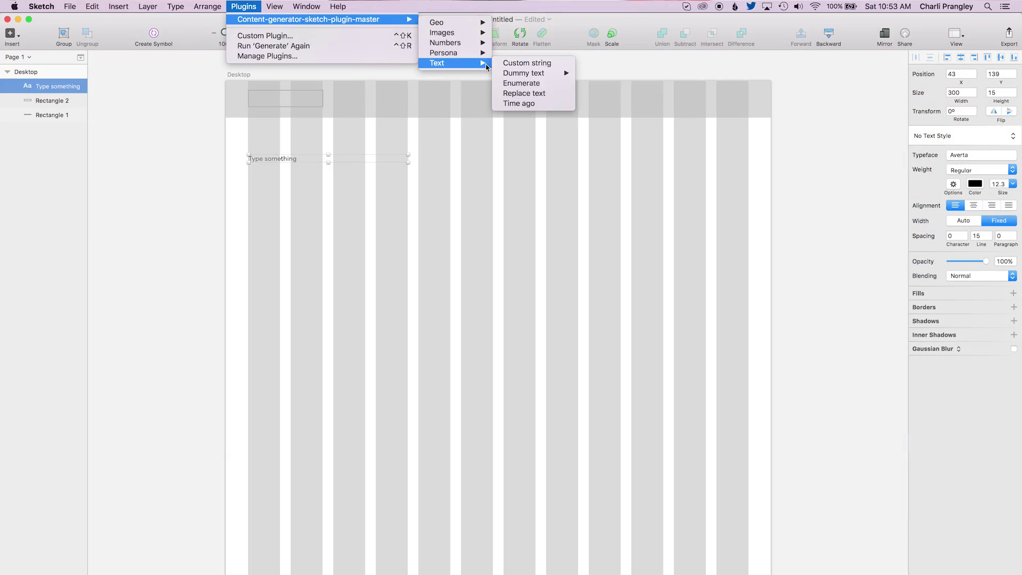
{"action": "mouse_move", "coordinate": [534, 79]}
{"action": "mouse_move", "coordinate": [599, 83]}
{"action": "left_click", "coordinate": [665, 82]}
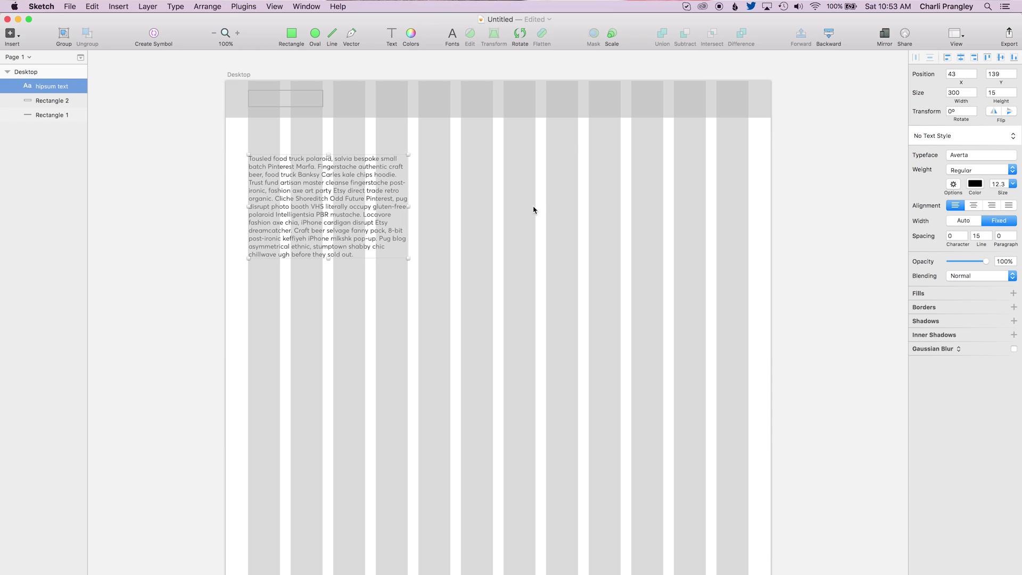
Step: Draw a circle and fill it with a random photo from Content generator
{"action": "left_click", "coordinate": [315, 33]}
{"action": "left_click_drag", "start_coordinate": [479, 189], "coordinate": [533, 223]}
{"action": "left_click", "coordinate": [243, 7]}
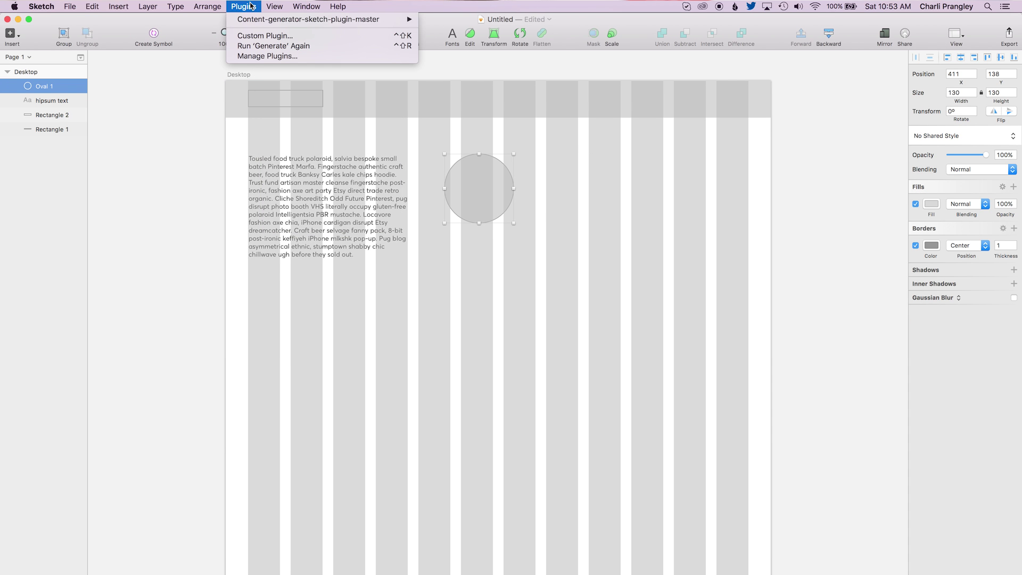
{"action": "mouse_move", "coordinate": [319, 19]}
{"action": "mouse_move", "coordinate": [516, 74]}
{"action": "left_click", "coordinate": [585, 80]}
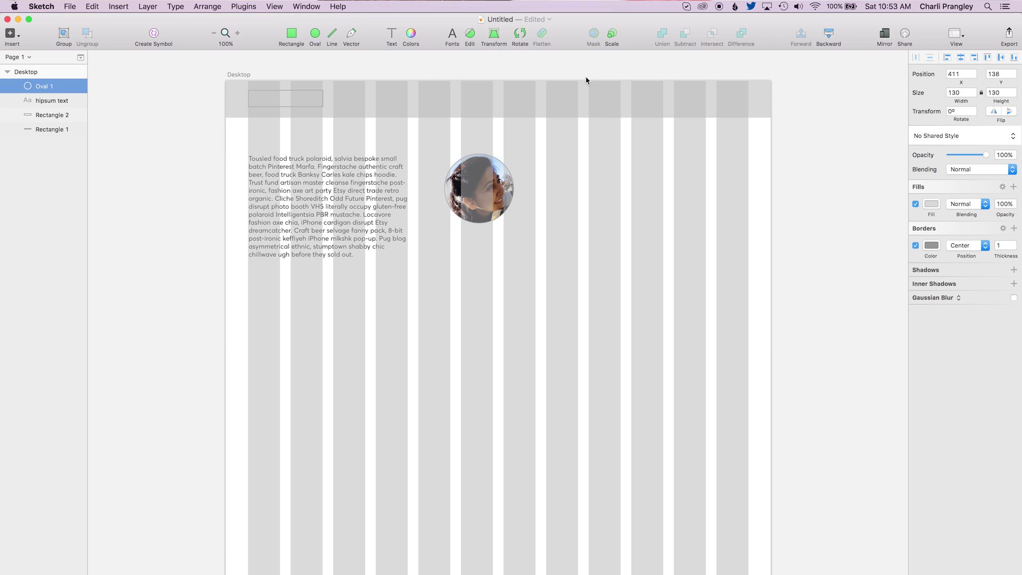
Step: Place the paragraph beside the photo circle and move both to the left column
{"action": "double_click", "coordinate": [342, 183]}
{"action": "double_click", "coordinate": [337, 183]}
{"action": "left_click", "coordinate": [495, 186]}
{"action": "left_click_drag", "start_coordinate": [330, 208], "coordinate": [628, 207]}
{"action": "left_click", "coordinate": [498, 183]}
{"action": "left_click", "coordinate": [589, 187], "text": "shift"}
{"action": "left_click_drag", "start_coordinate": [492, 192], "coordinate": [298, 192]}
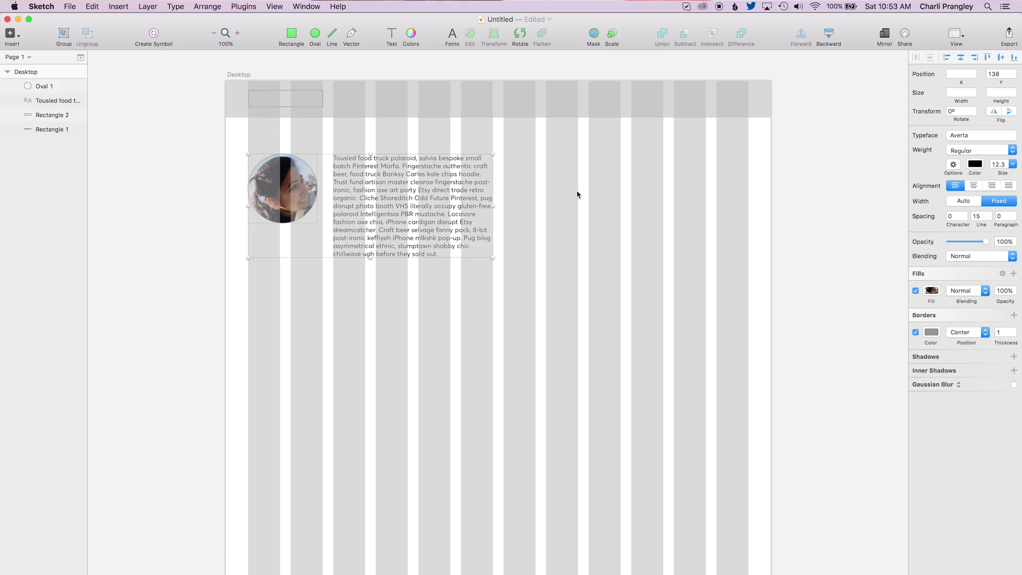
{"action": "left_click", "coordinate": [577, 194]}
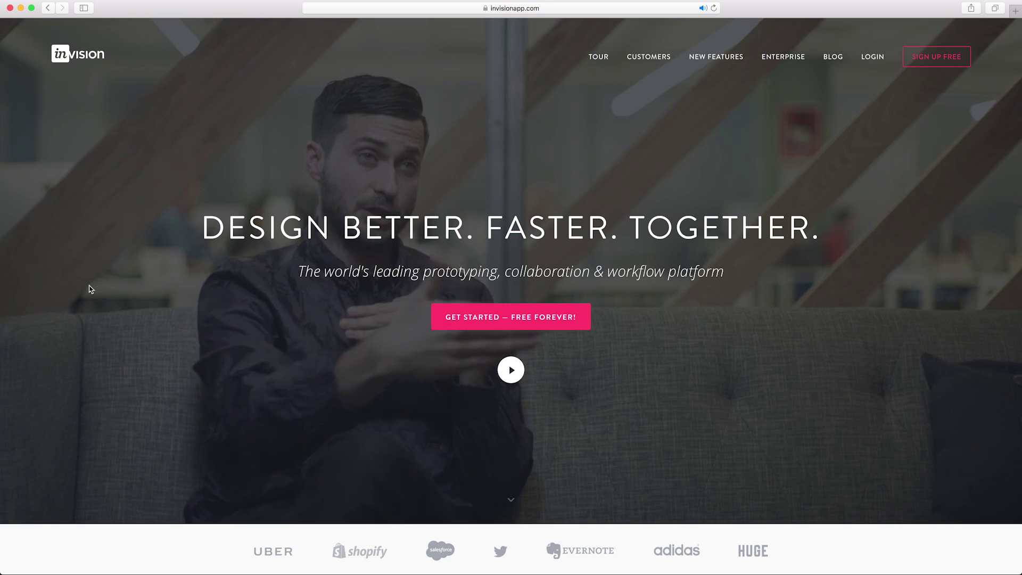
Step: Scroll InVision's homepage past prototyping and communication to the project management board demo
{"action": "scroll", "coordinate": [91, 289], "scroll_direction": "down", "scroll_amount": 5}
{"action": "scroll", "coordinate": [91, 289], "scroll_direction": "down", "scroll_amount": 8}
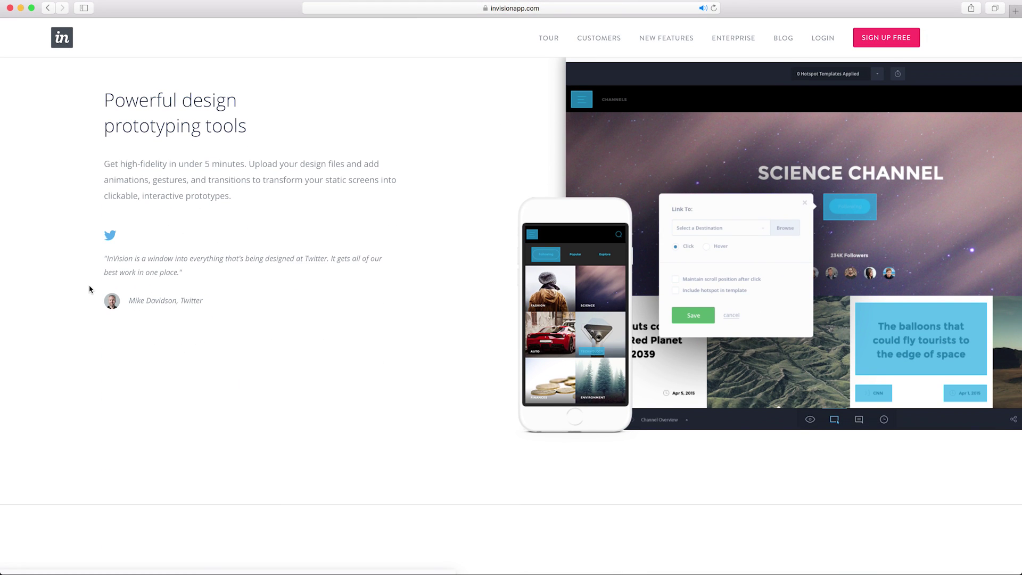
{"action": "scroll", "coordinate": [91, 289], "scroll_direction": "down", "scroll_amount": 10}
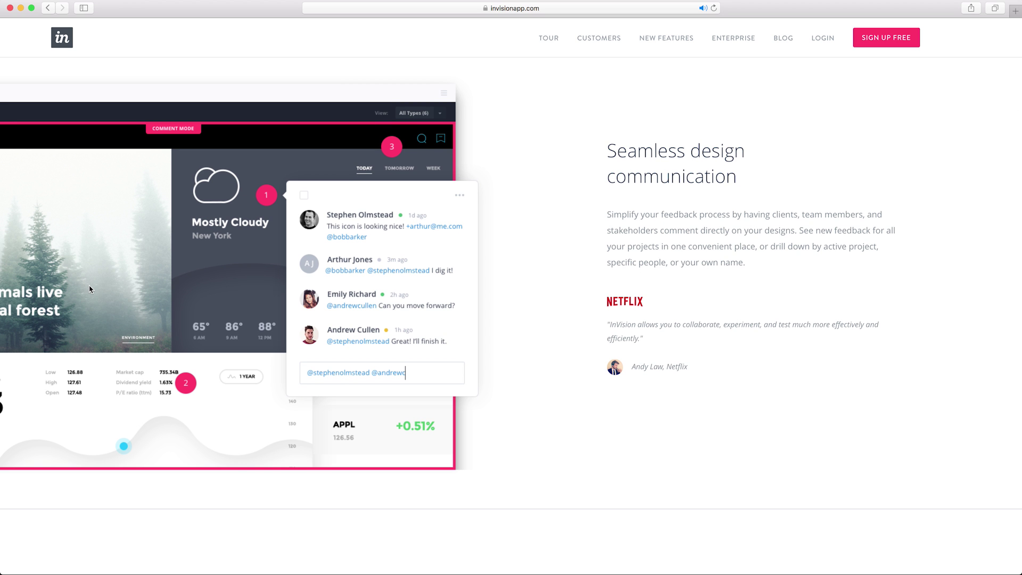
{"action": "scroll", "coordinate": [89, 289], "scroll_direction": "down", "scroll_amount": 7}
{"action": "scroll", "coordinate": [90, 289], "scroll_direction": "down", "scroll_amount": 3}
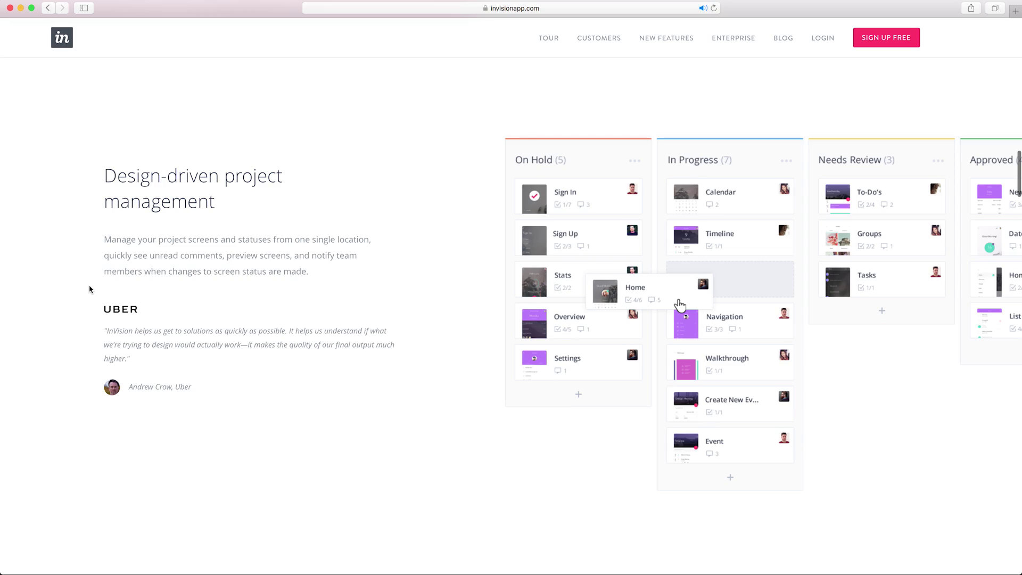